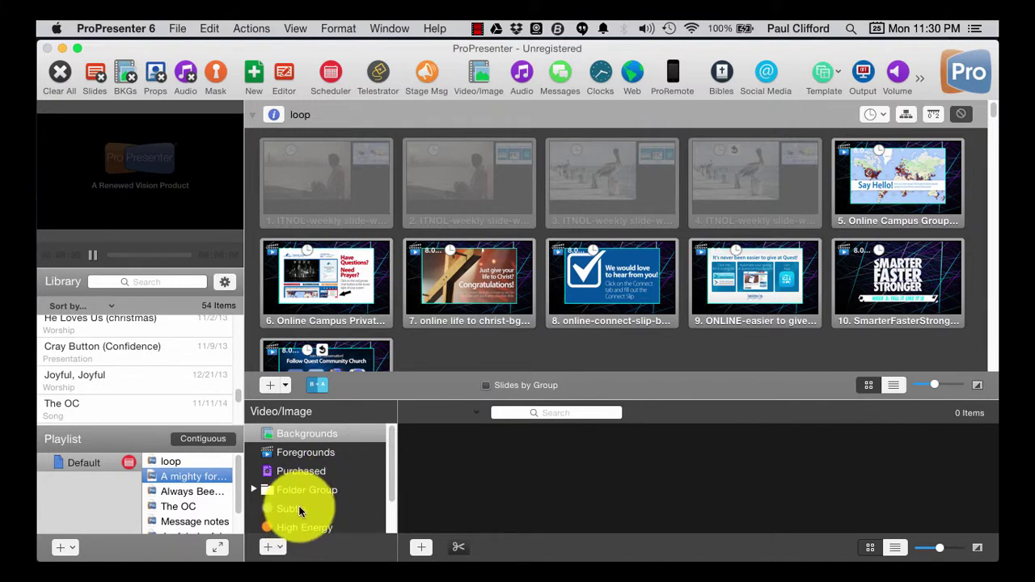
Start renaming the Subtle tag, then undo so it keeps the name Subtle.
scroll(300, 506, down, 2)
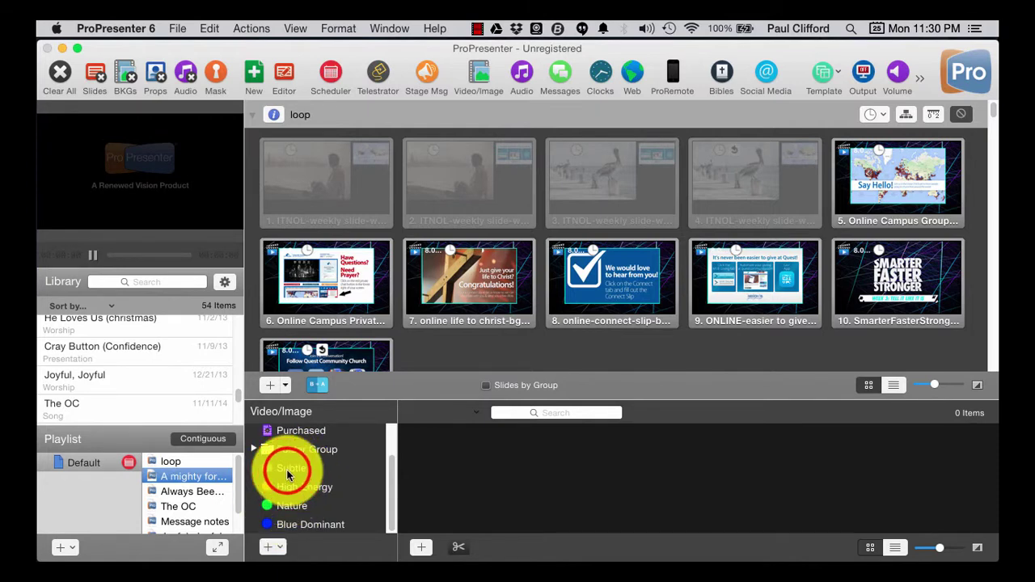
click(288, 471)
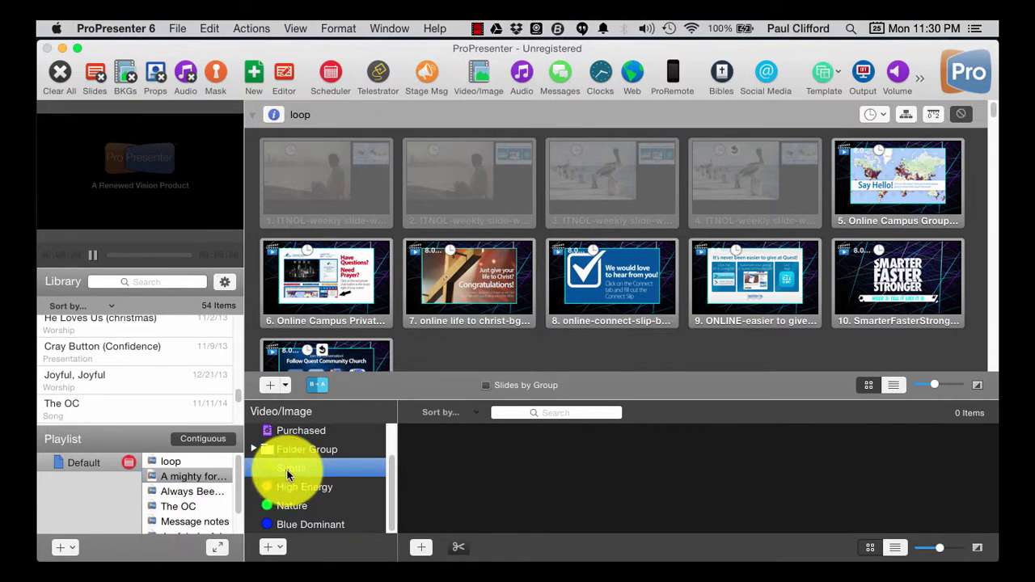
double_click(288, 471)
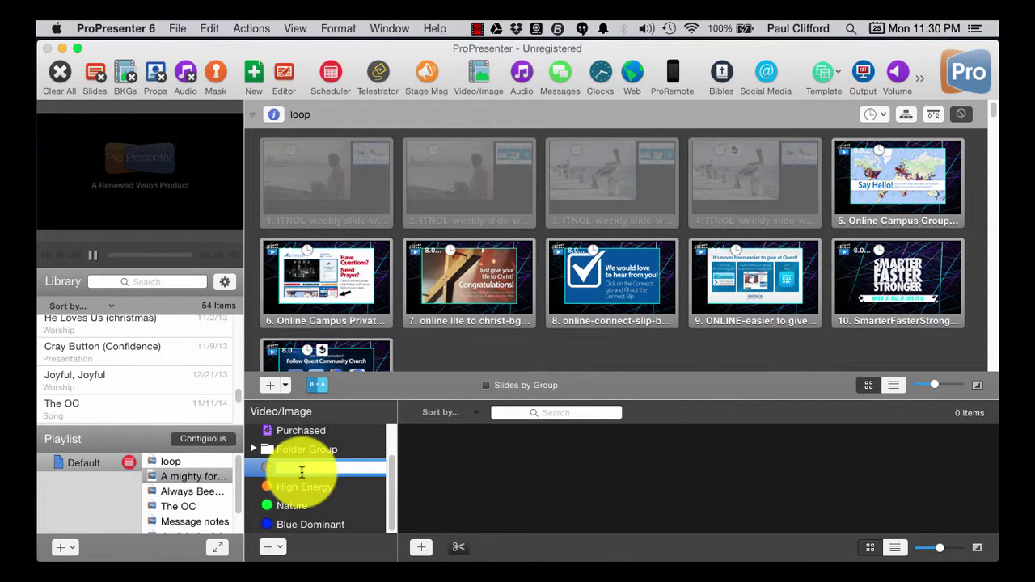
key(BackSpace)
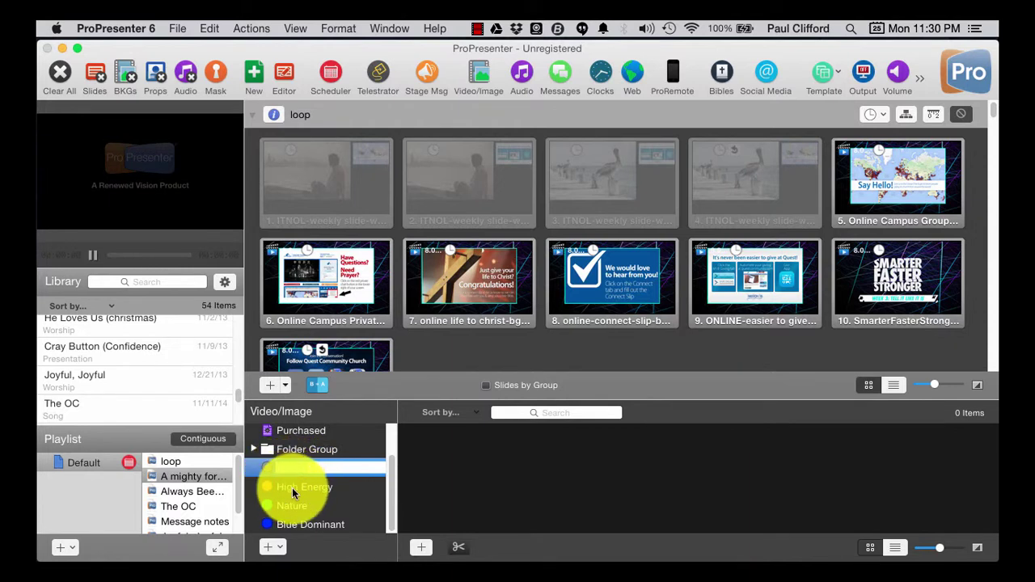
key(super+z)
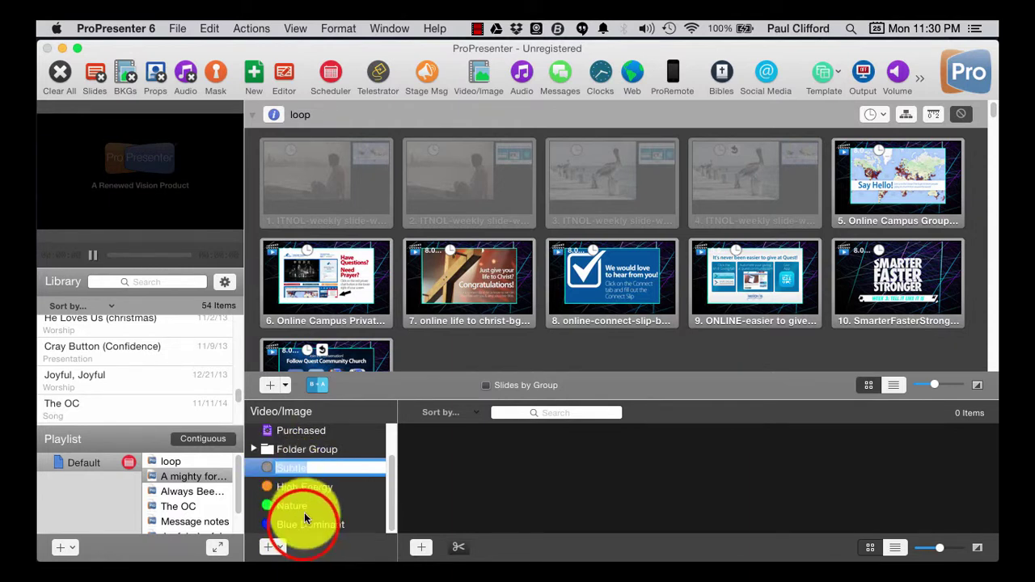
Rename the orange High Energy tag to Youth and check it beside Subtle, Nature and Blue Dominant.
click(303, 526)
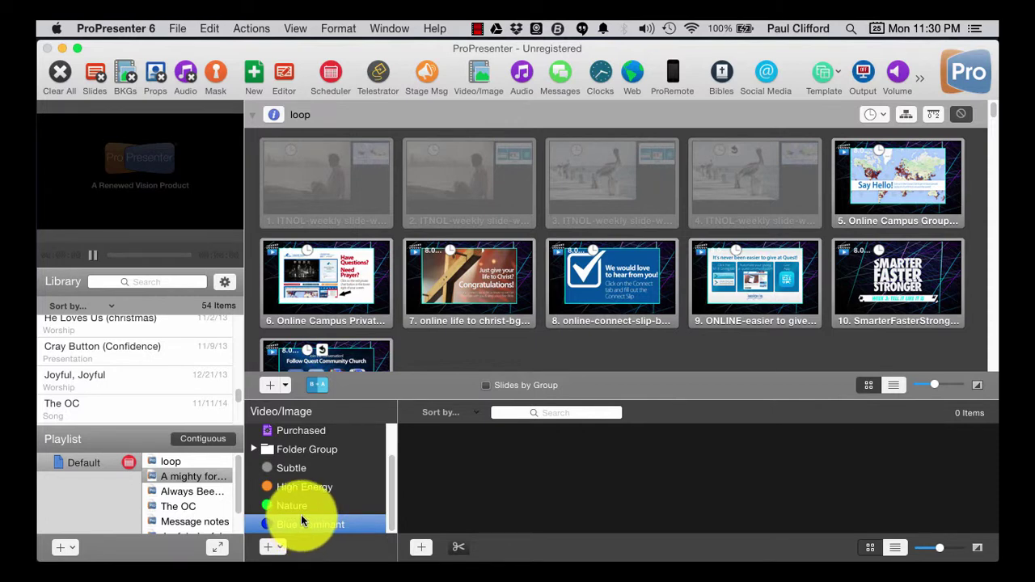
click(301, 471)
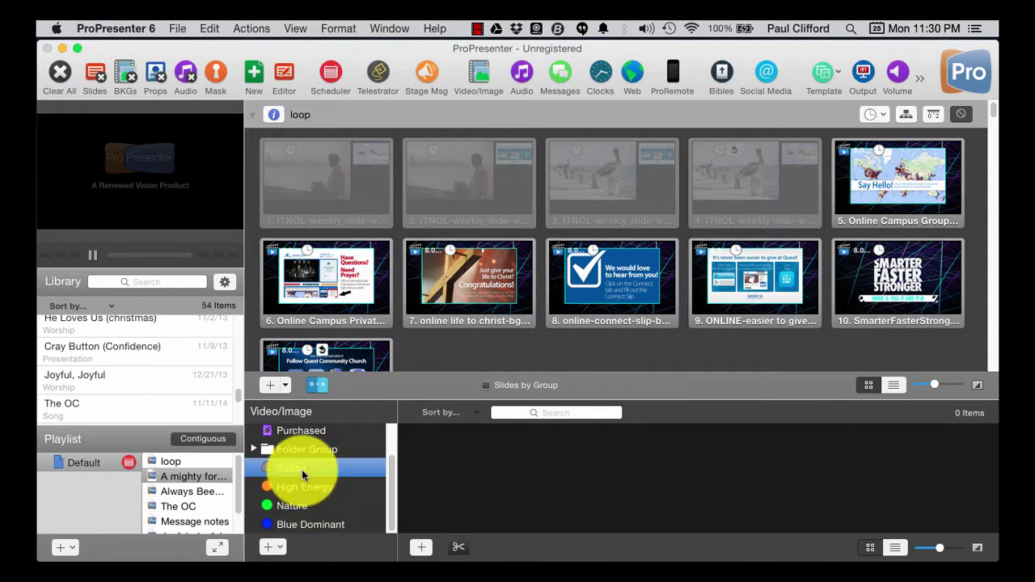
click(300, 483)
click(300, 491)
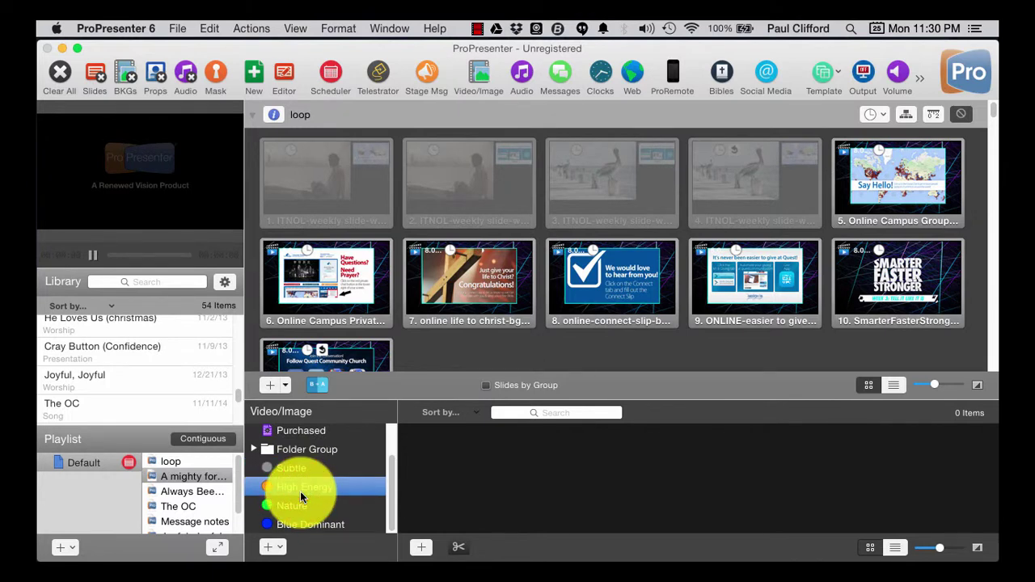
click(300, 491)
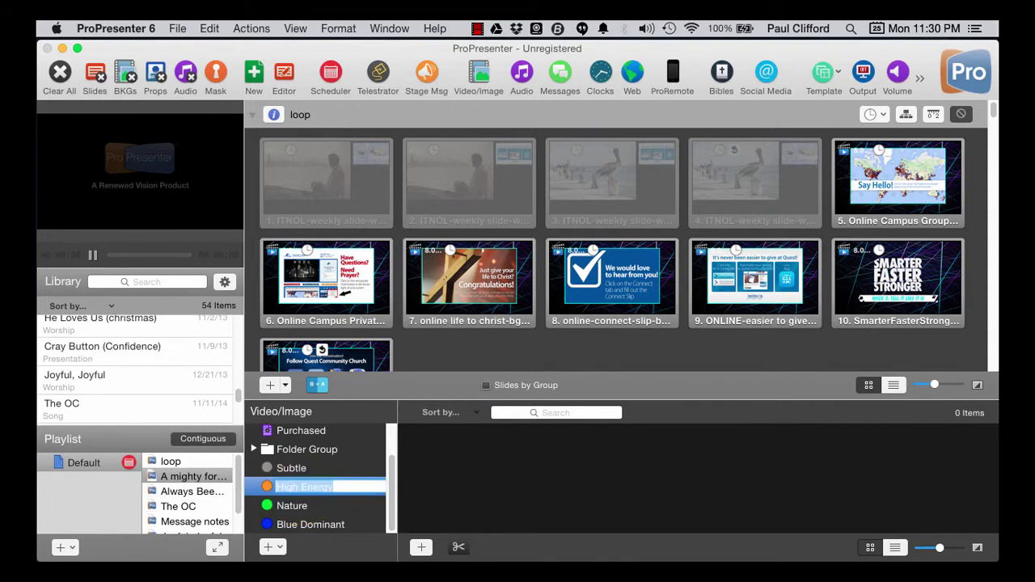
text(Youth)
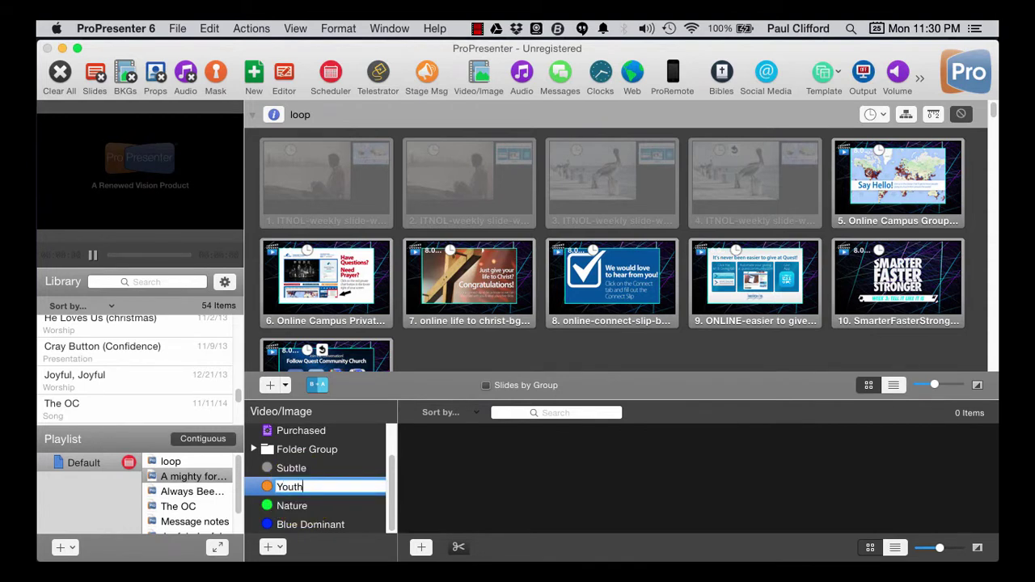
click(300, 488)
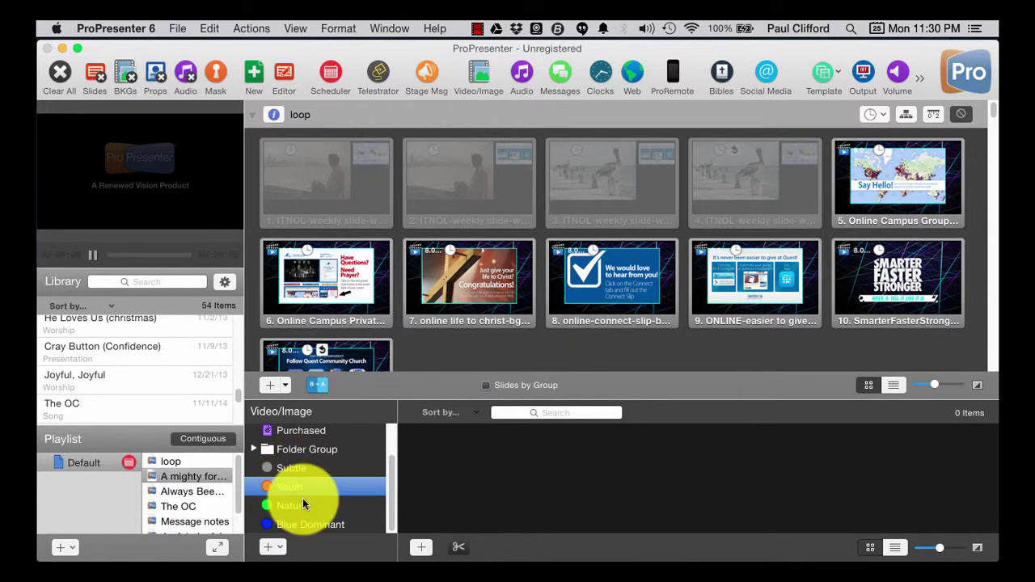
click(293, 469)
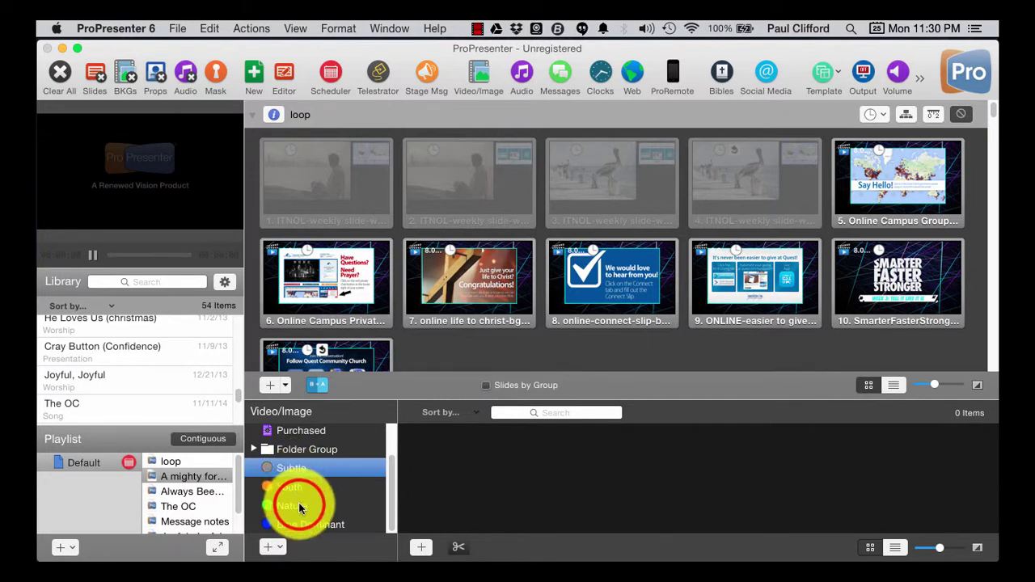
click(293, 505)
click(307, 526)
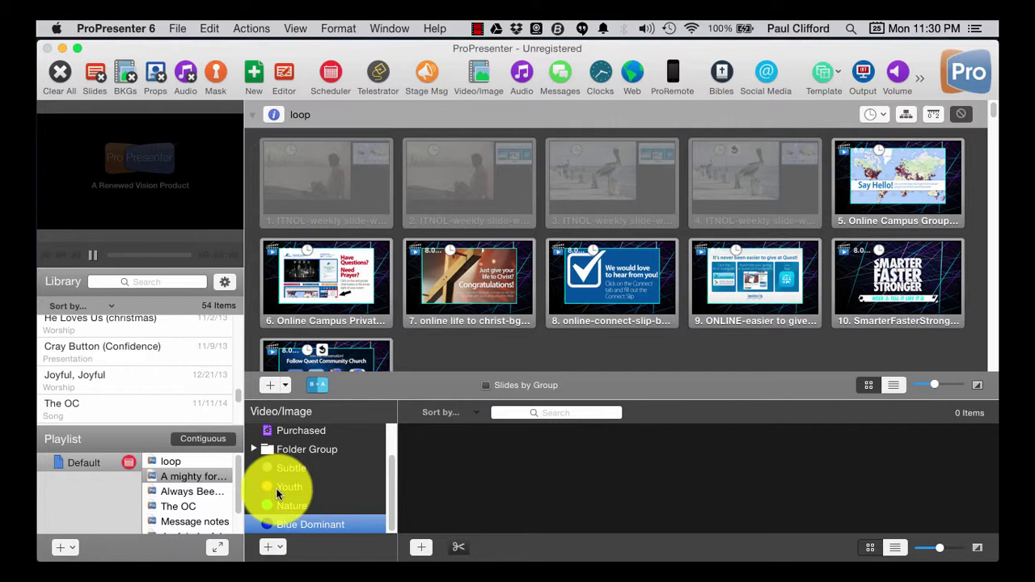
Give the pink-and-blue Backgrounds sample image the grey Subtle tag, then filter the list by Subtle.
scroll(301, 493, up, 2)
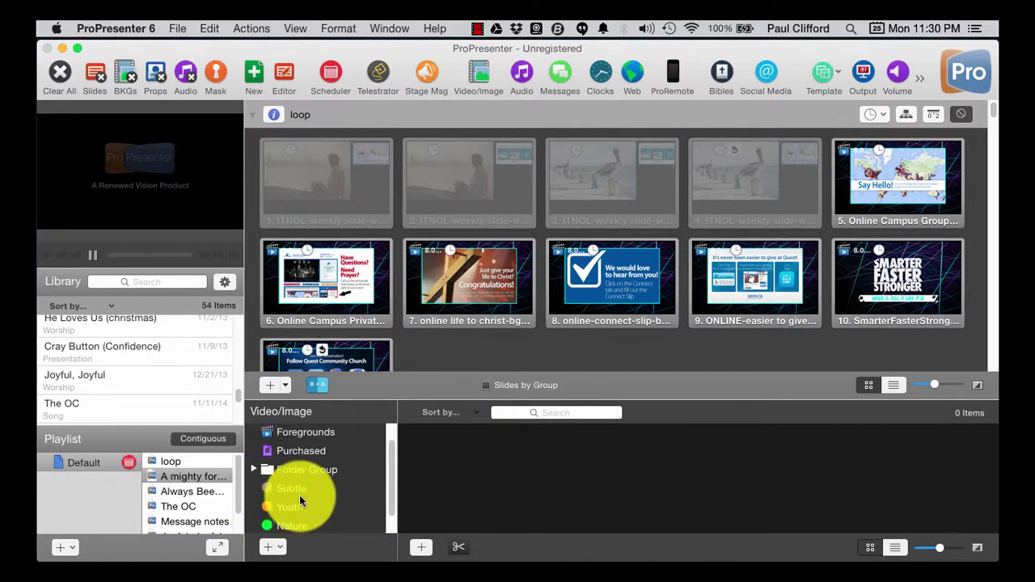
click(315, 440)
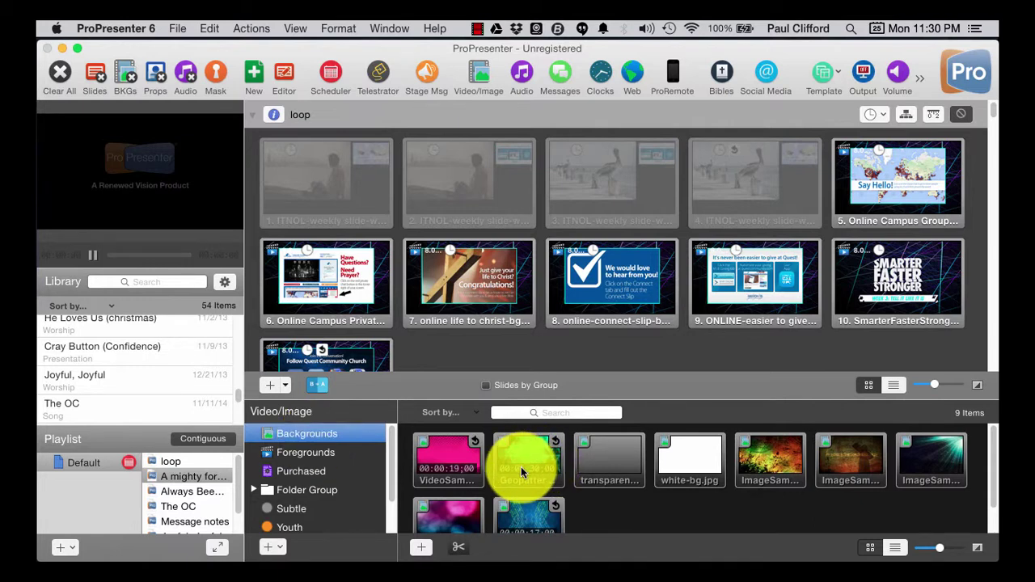
scroll(520, 467, down, 2)
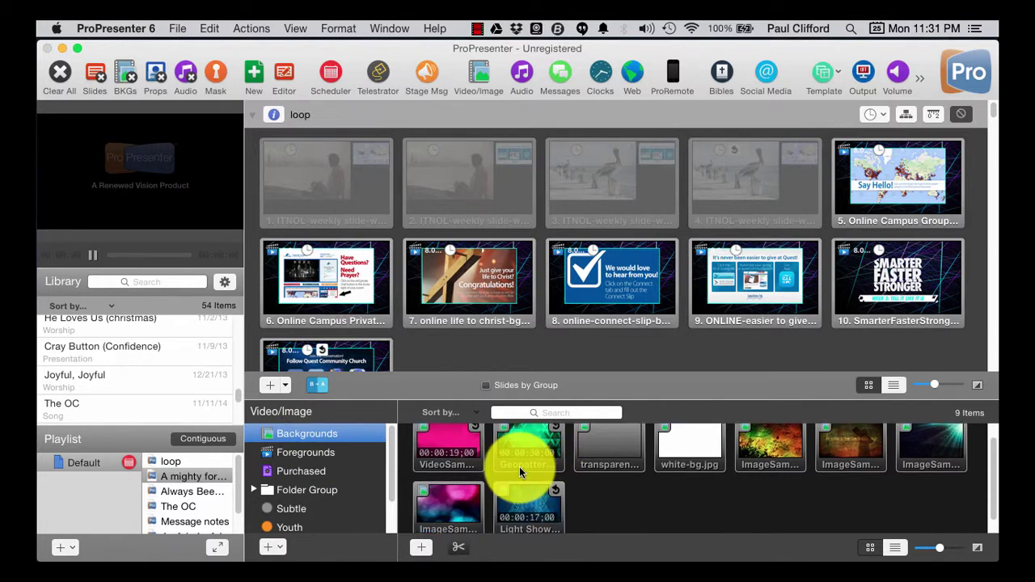
scroll(451, 498, down, 2)
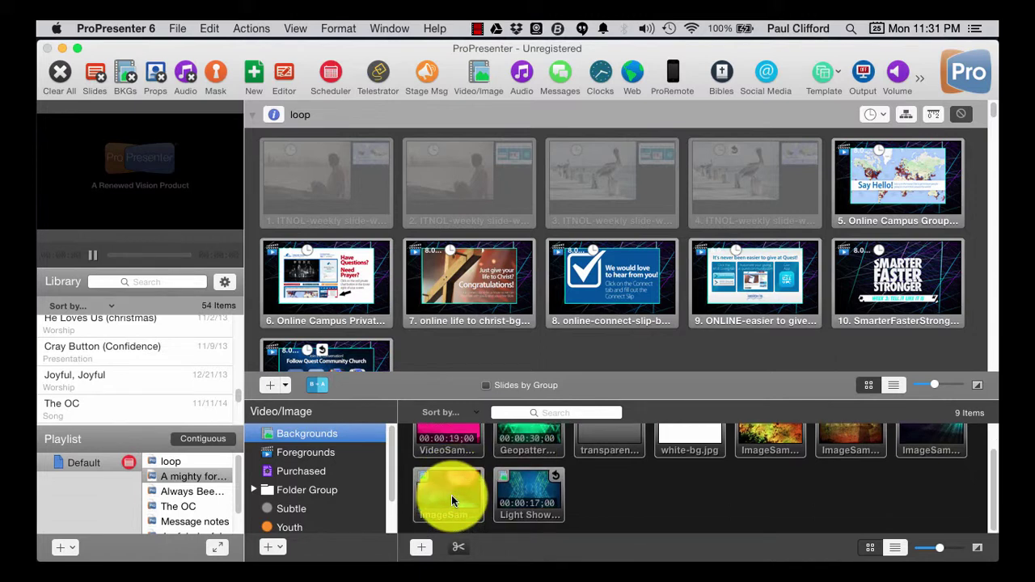
click(451, 501)
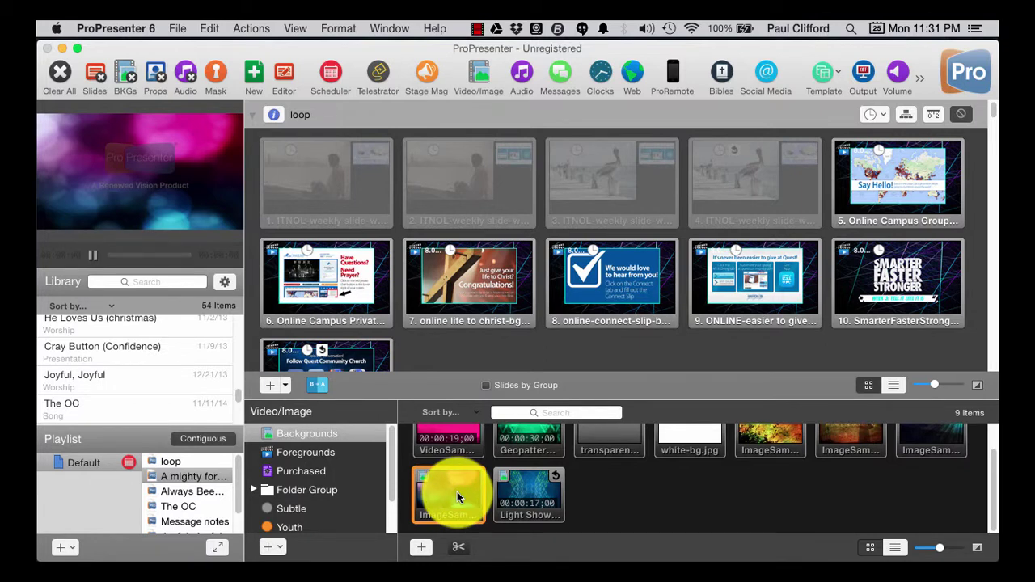
right_click(460, 502)
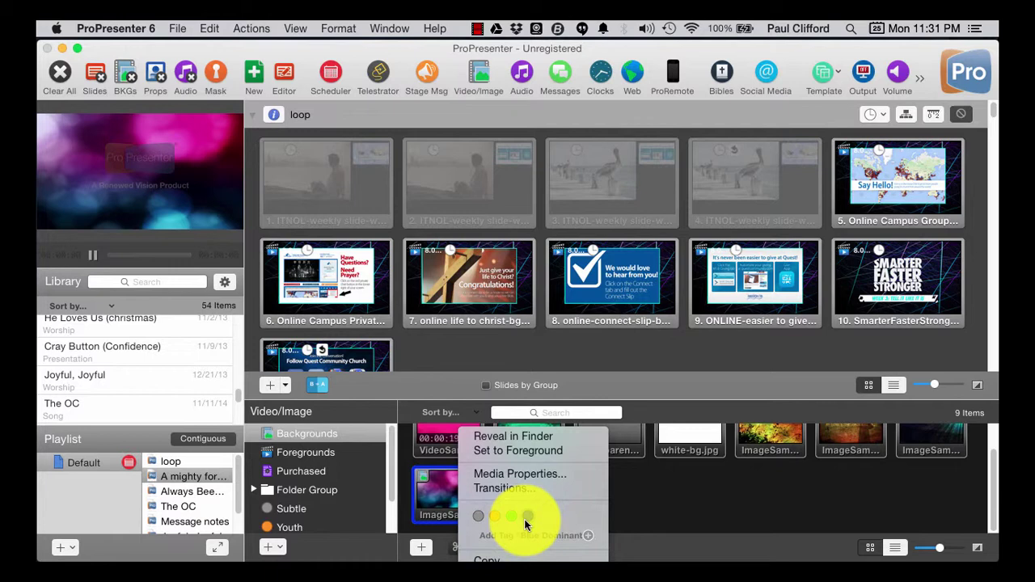
click(478, 524)
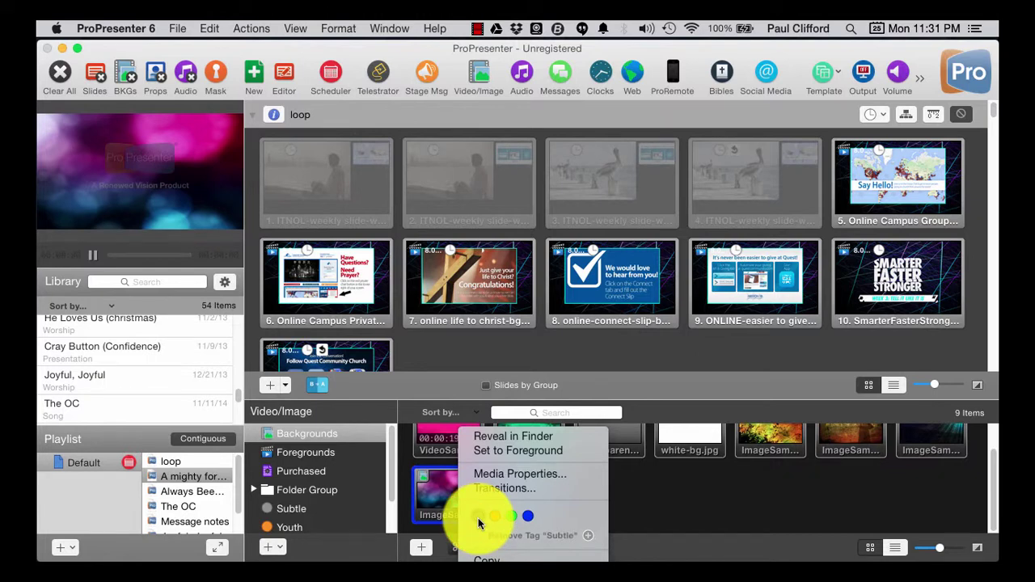
click(301, 510)
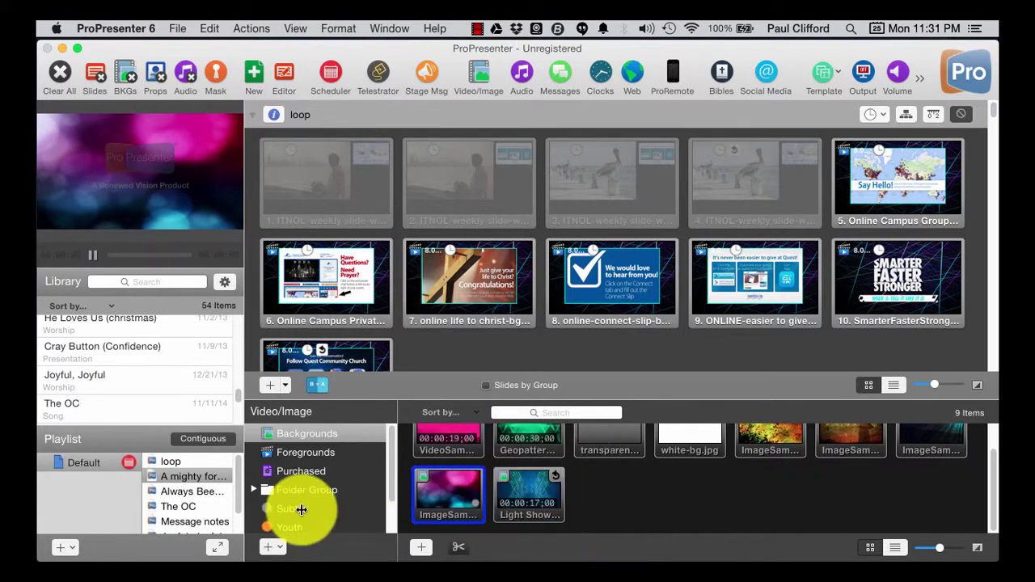
click(299, 509)
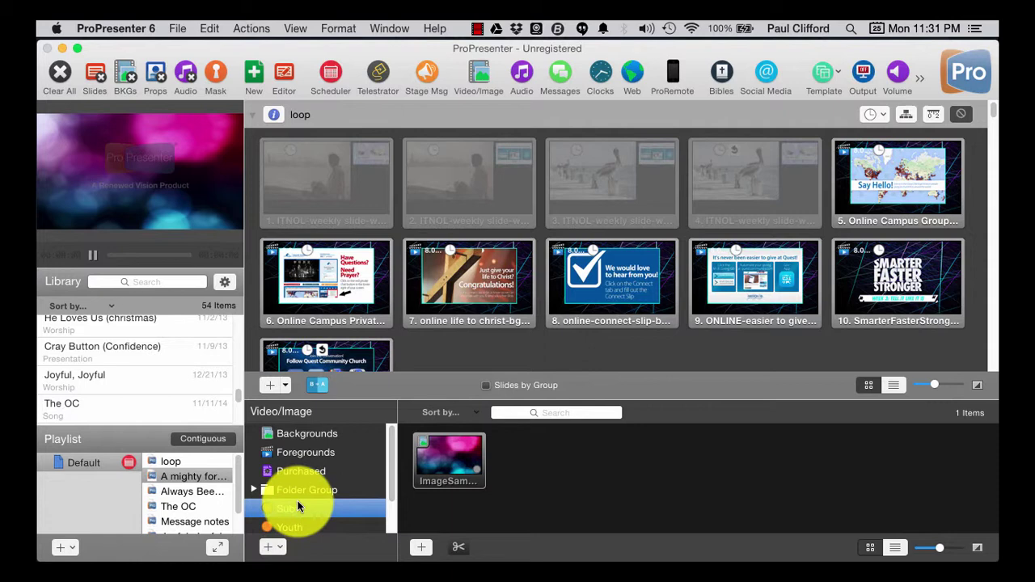
Show all 9 Backgrounds items and select the Light Show video so it plays in the preview.
click(305, 442)
click(304, 434)
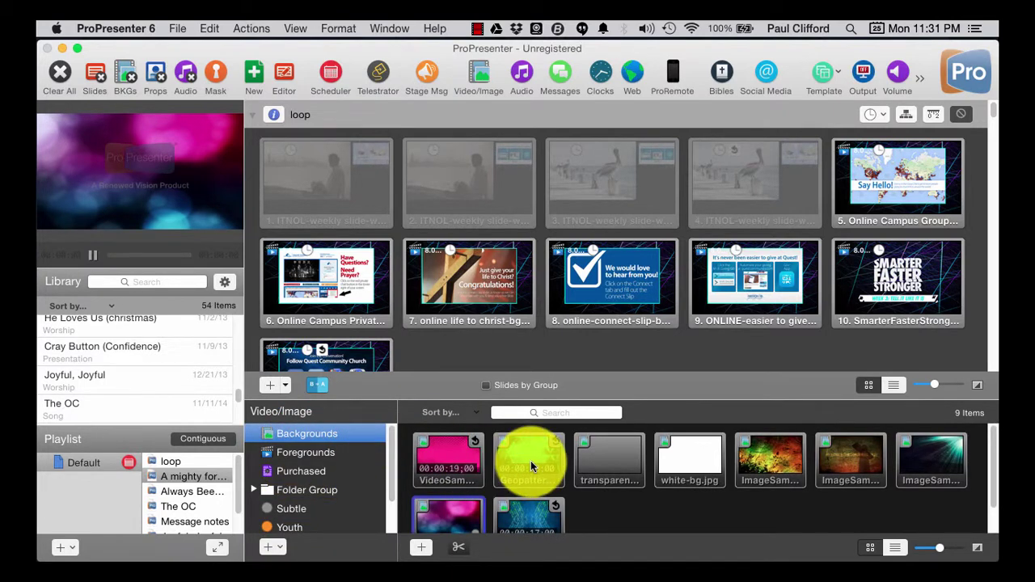
scroll(516, 486, down, 1)
click(526, 502)
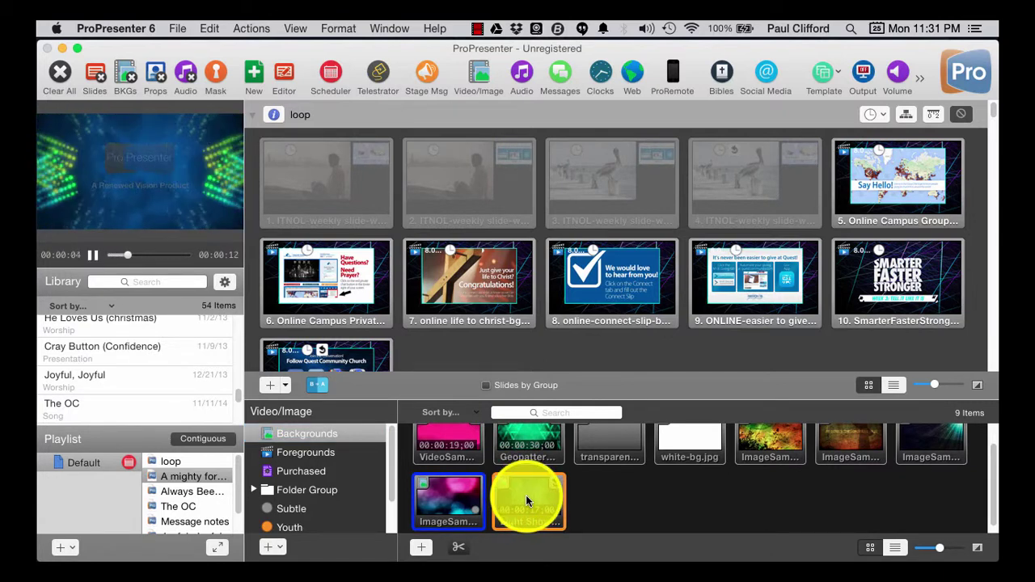
right_click(526, 500)
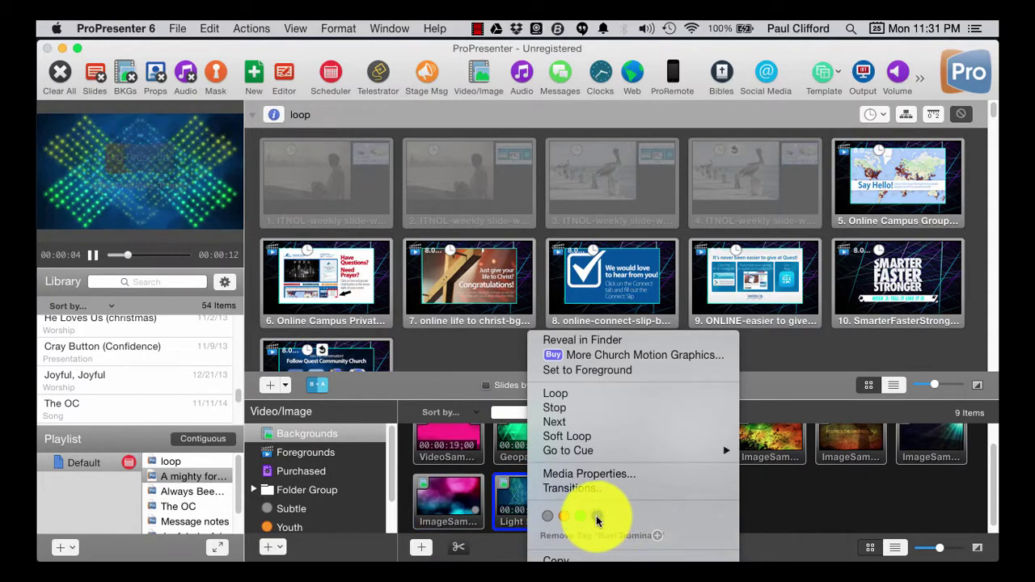
click(782, 505)
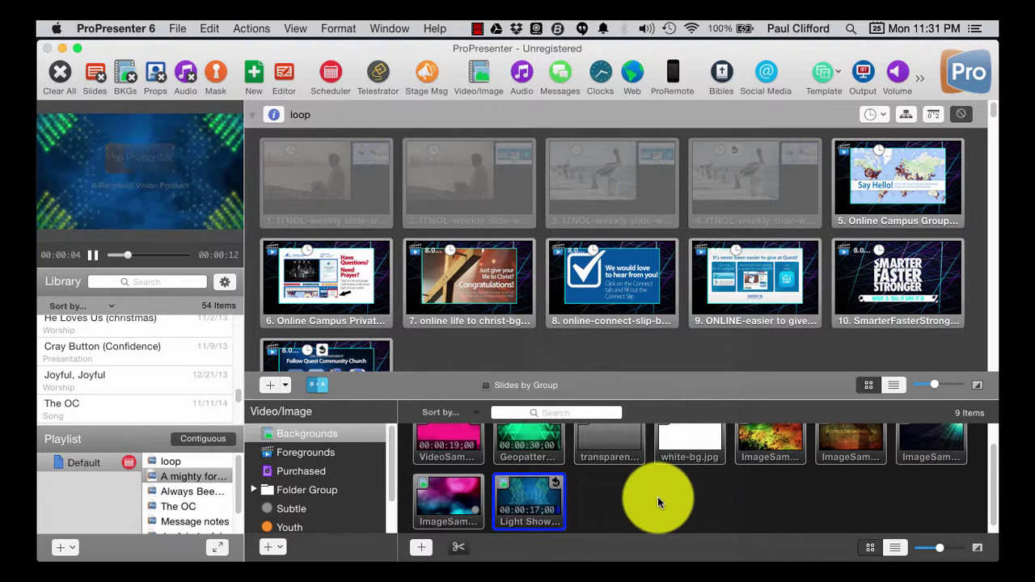
scroll(293, 499, down, 2)
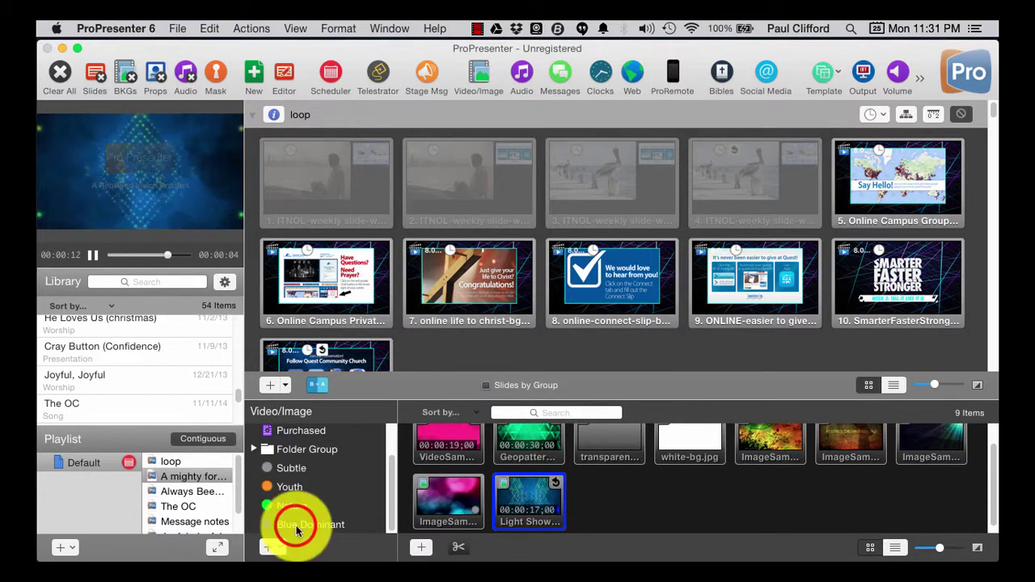
Remove the Blue Dominant tag from the Light Show video, leaving that tag's list empty.
click(295, 525)
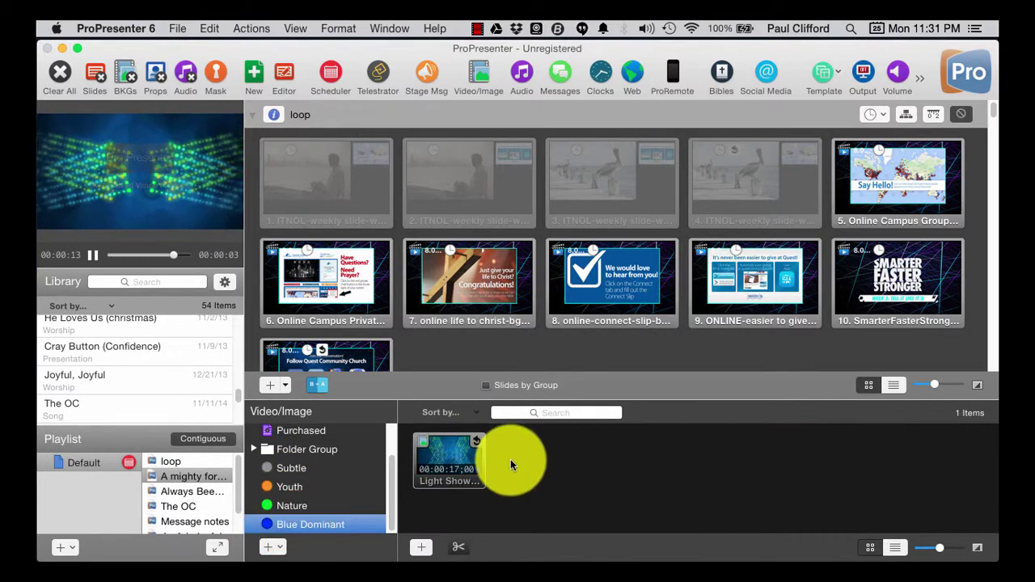
right_click(452, 455)
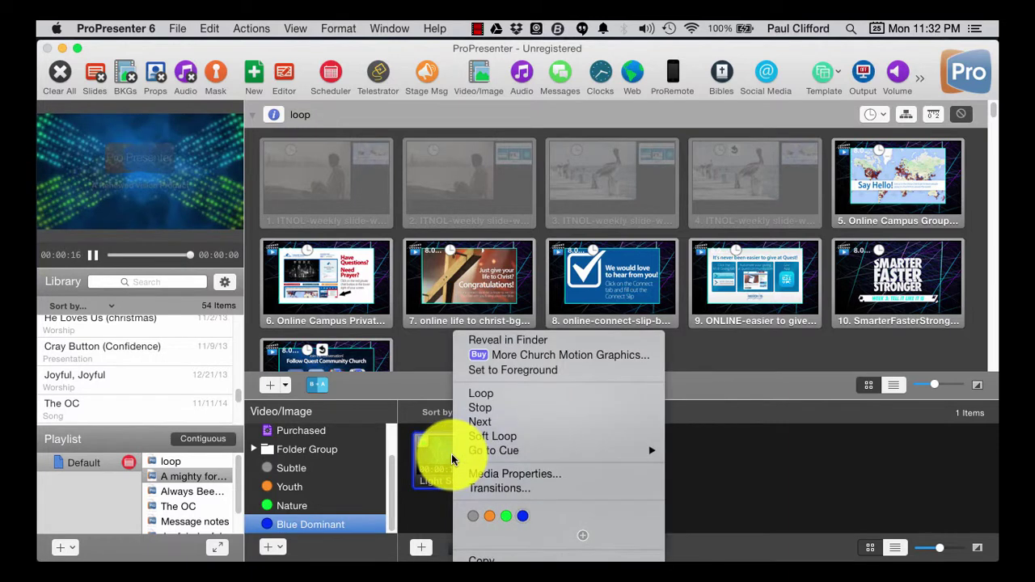
click(523, 520)
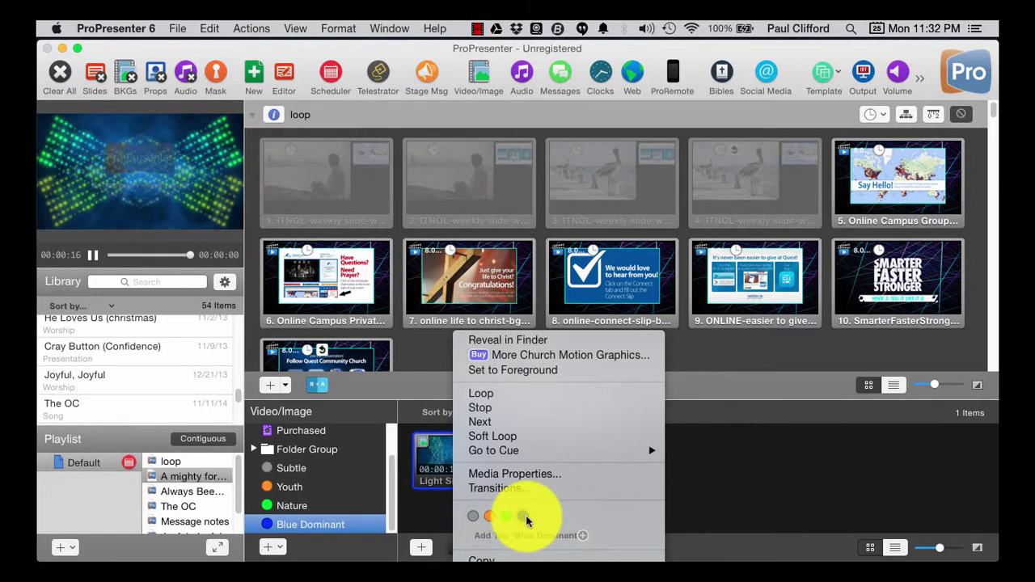
click(701, 478)
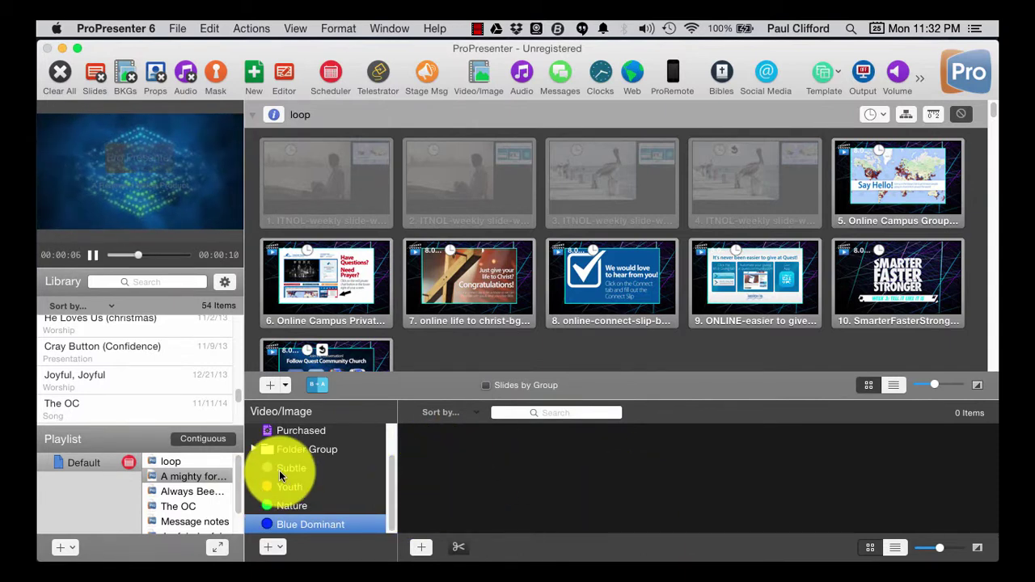
Create a custom tag 'Abstract Nature' on the red-and-green image in Backgrounds.
scroll(302, 475, up, 2)
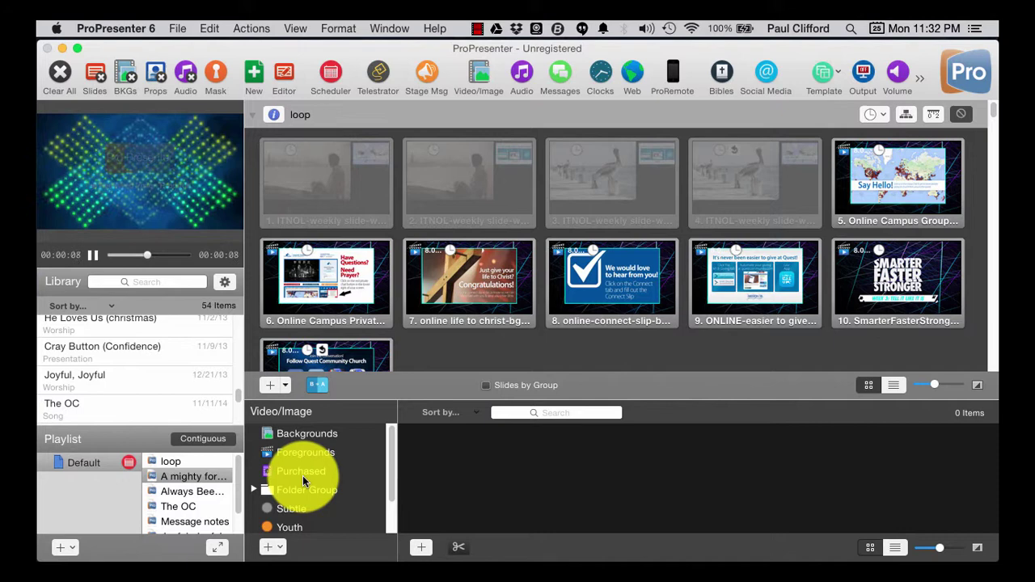
click(304, 437)
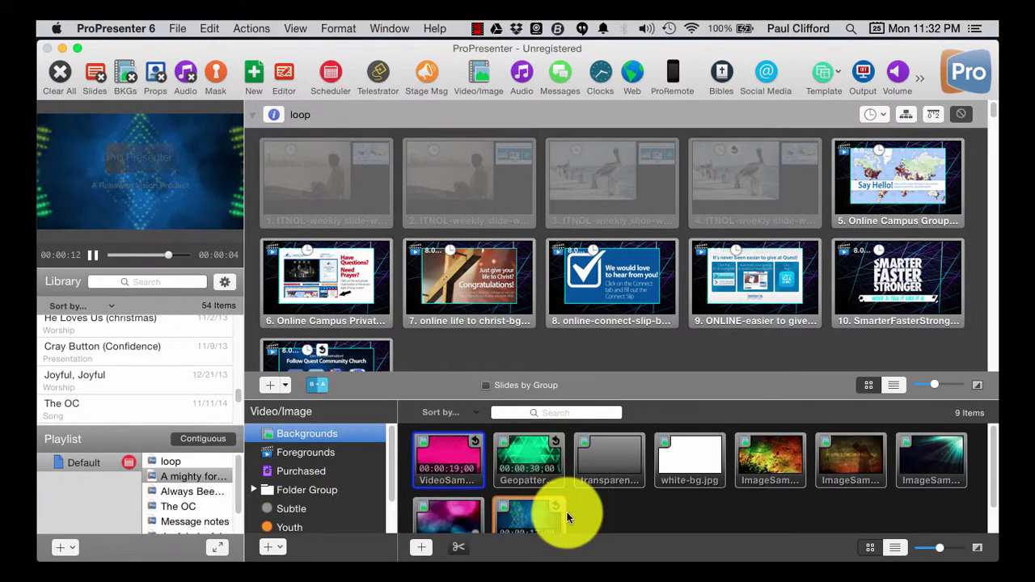
scroll(567, 508, down, 1)
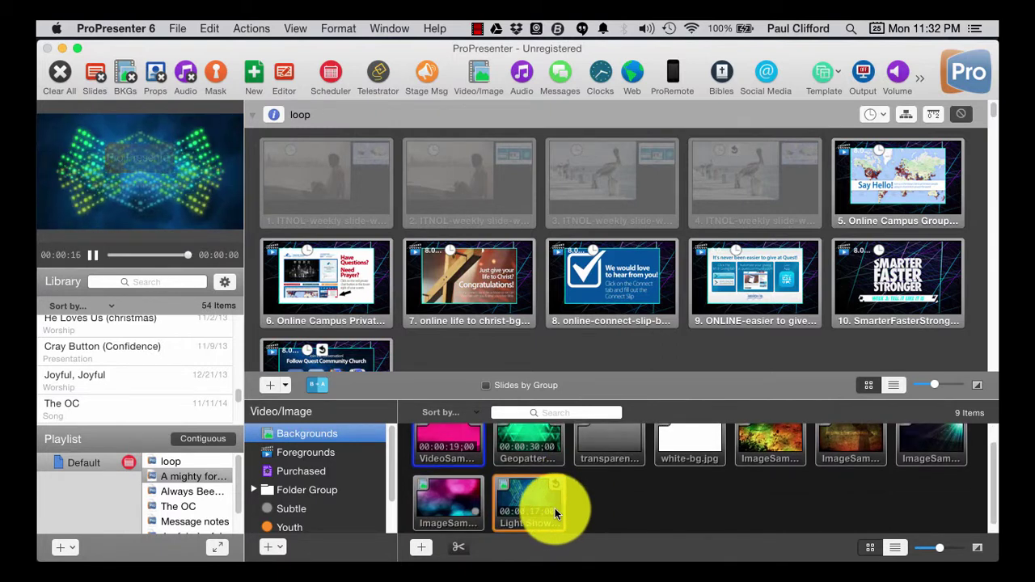
scroll(302, 512, down, 2)
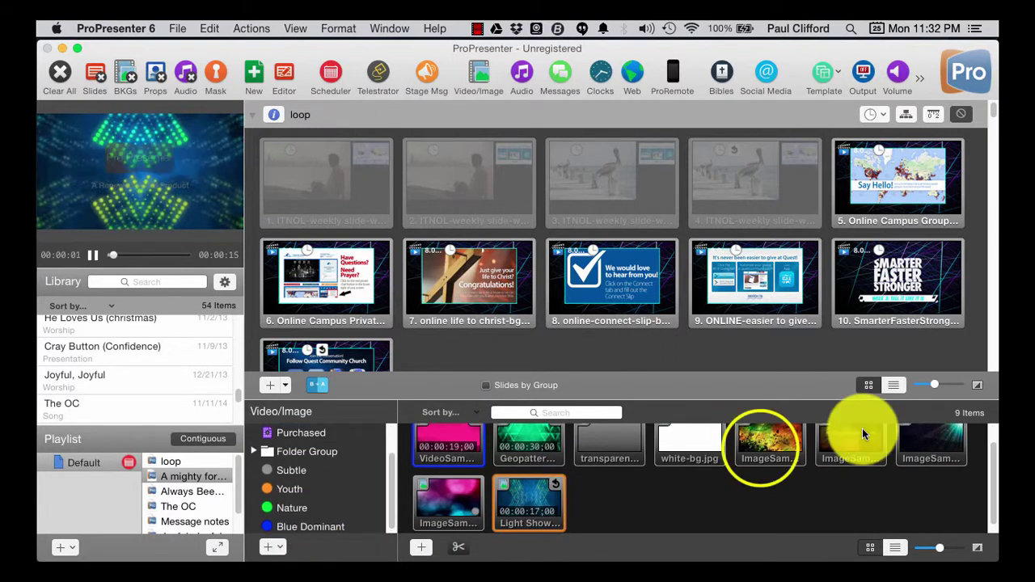
right_click(761, 448)
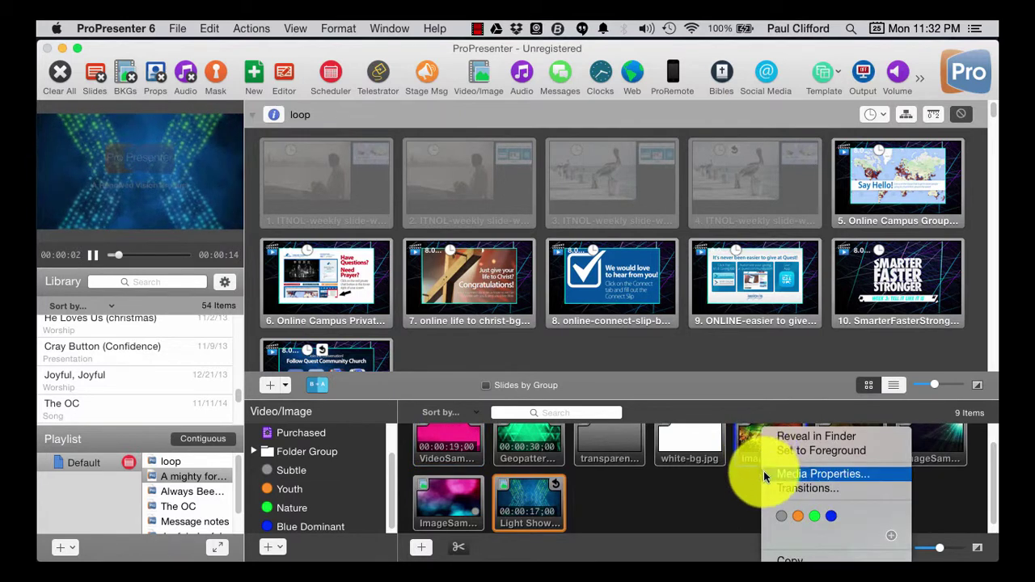
click(891, 540)
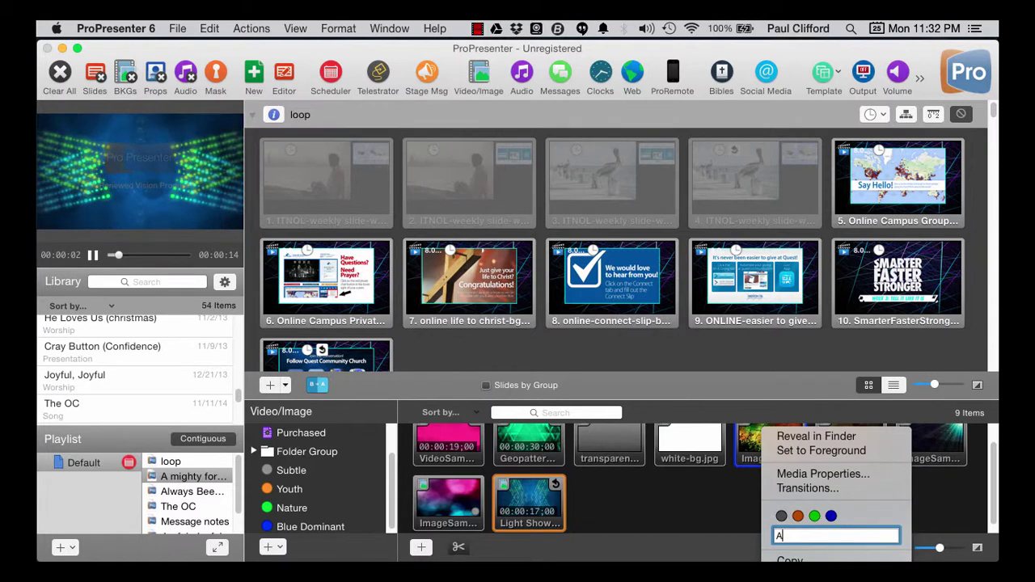
text(Abstrac)
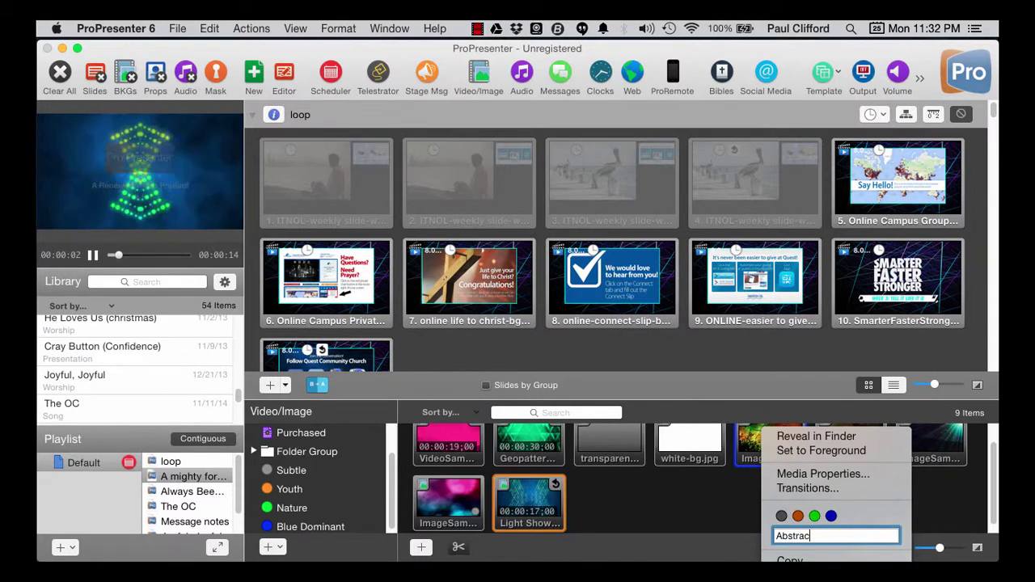
text(t Nat)
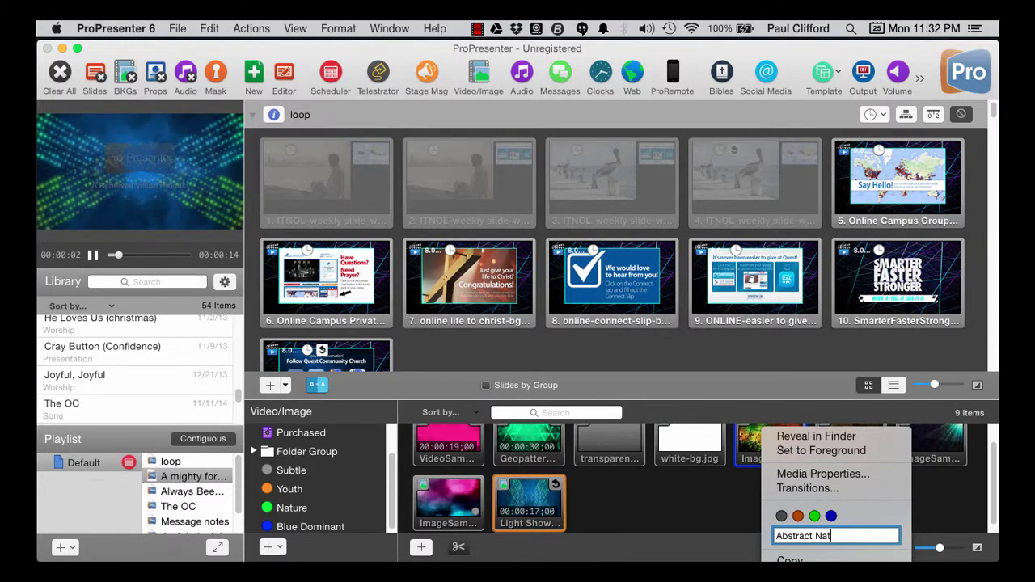
text(ure)
key(Return)
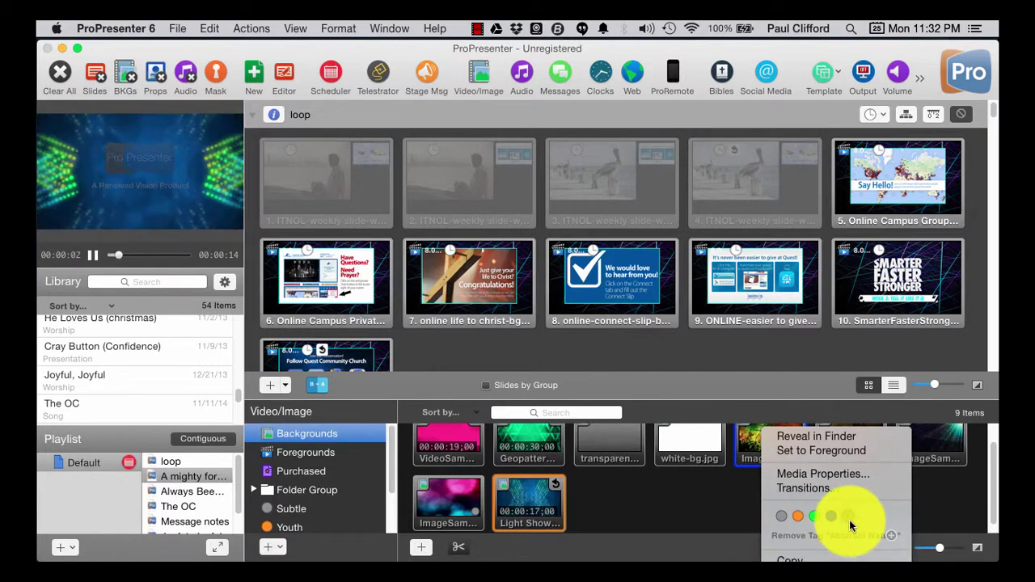
click(931, 511)
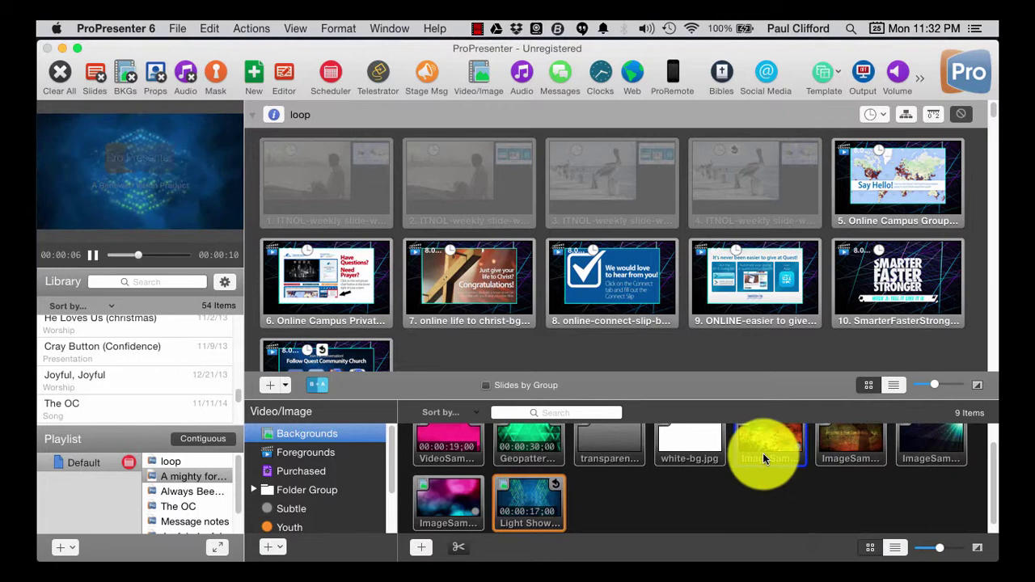
Filter by the Abstract Nature tag and put its image up as the background.
click(435, 524)
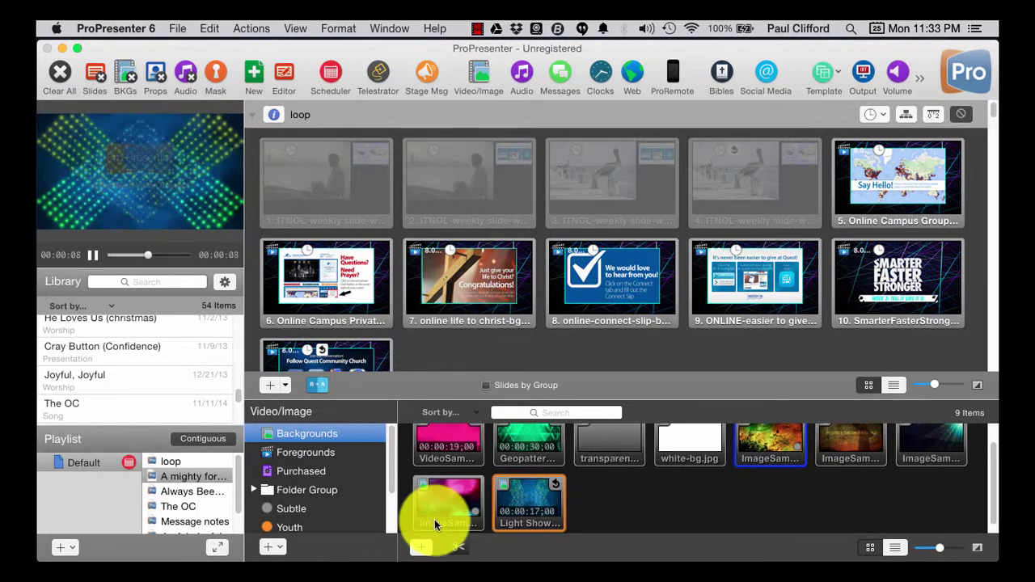
scroll(342, 517, down, 3)
click(322, 524)
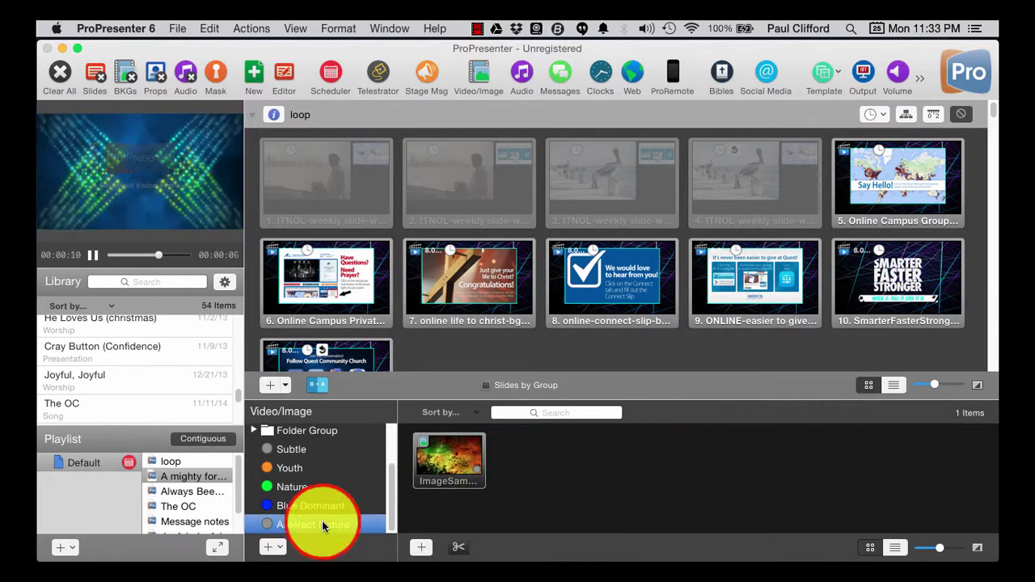
click(441, 461)
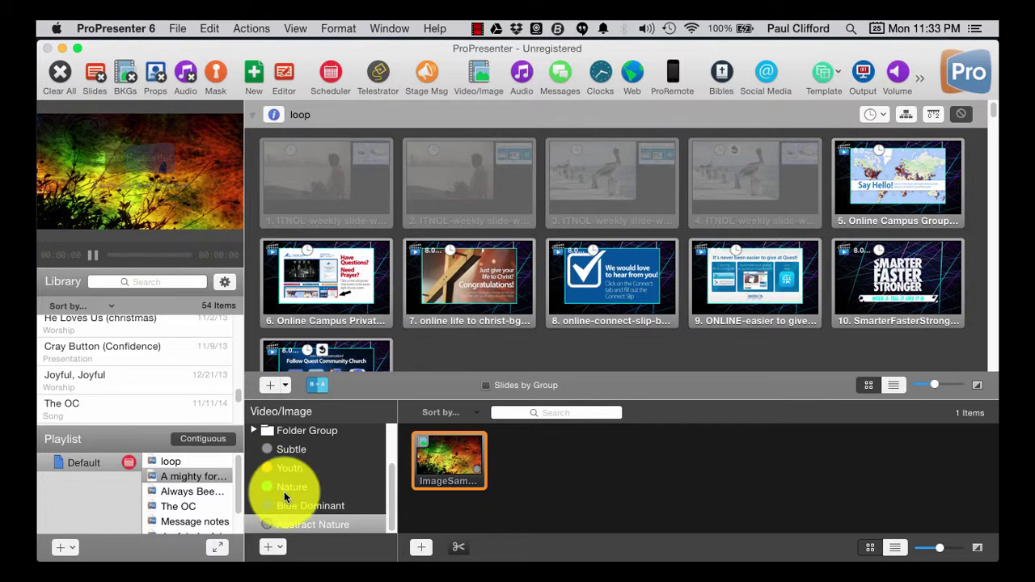
scroll(287, 513, up, 1)
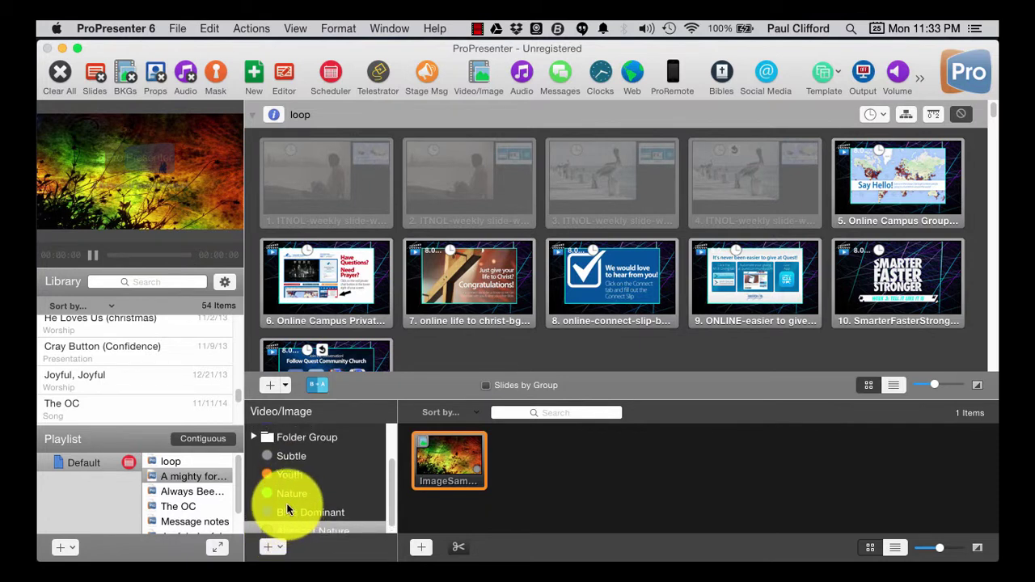
scroll(287, 501, up, 2)
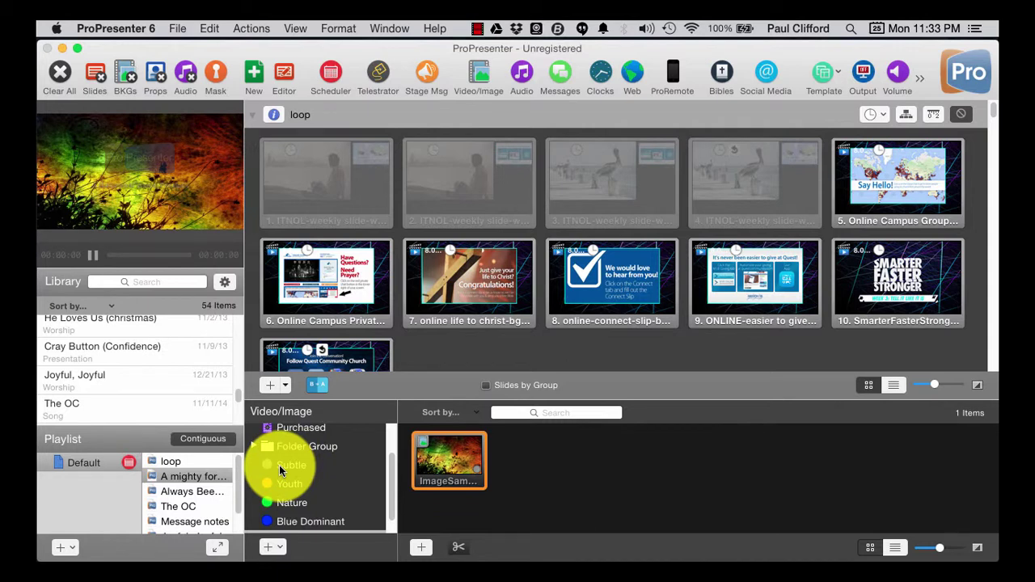
scroll(279, 466, down, 2)
scroll(279, 465, up, 2)
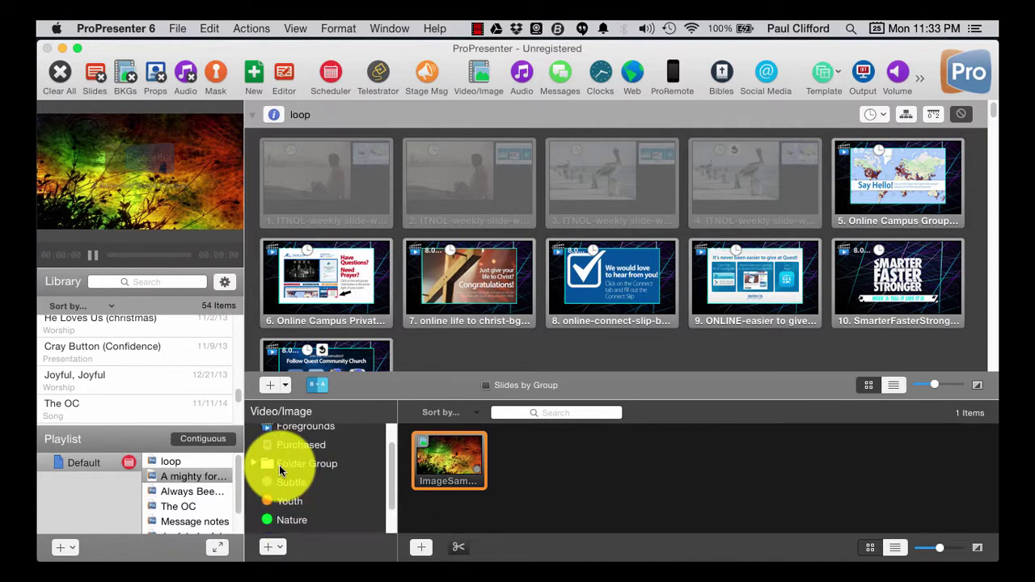
scroll(276, 489, down, 1)
View the empty Youth list, then filter by the green Nature tag, which shows 0 items.
click(277, 479)
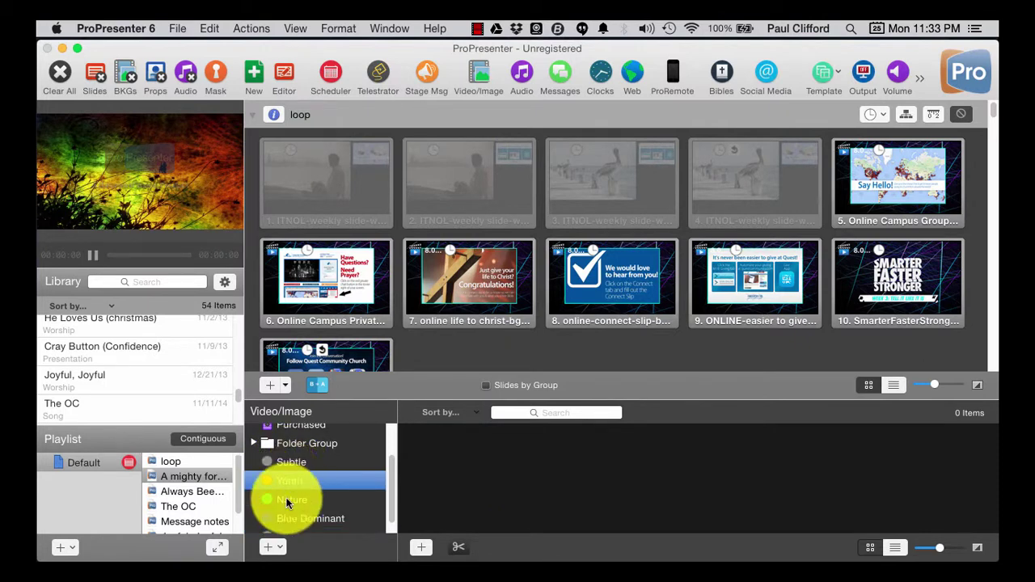
click(287, 499)
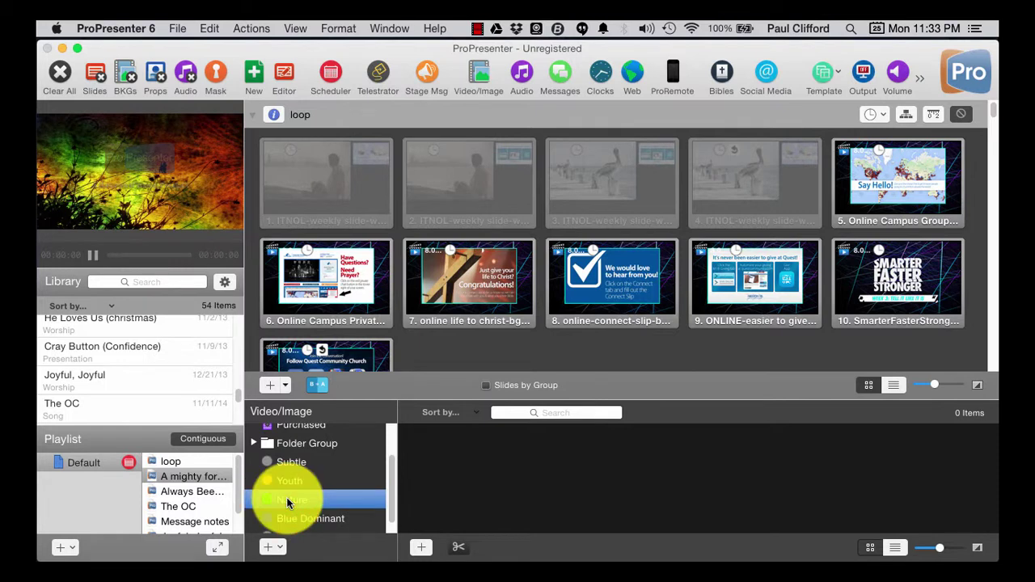
scroll(287, 499, up, 2)
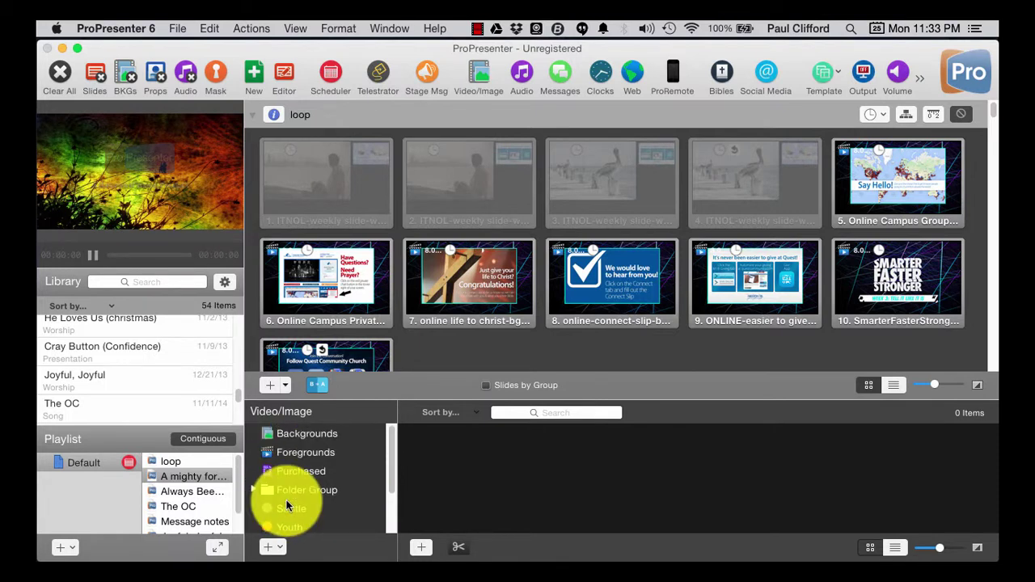
scroll(286, 500, down, 3)
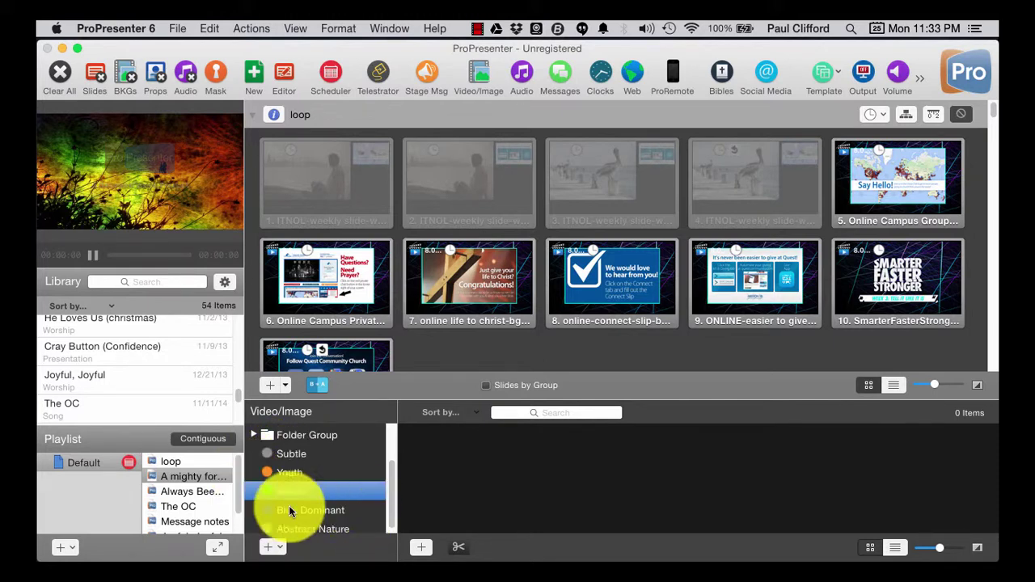
scroll(324, 513, down, 1)
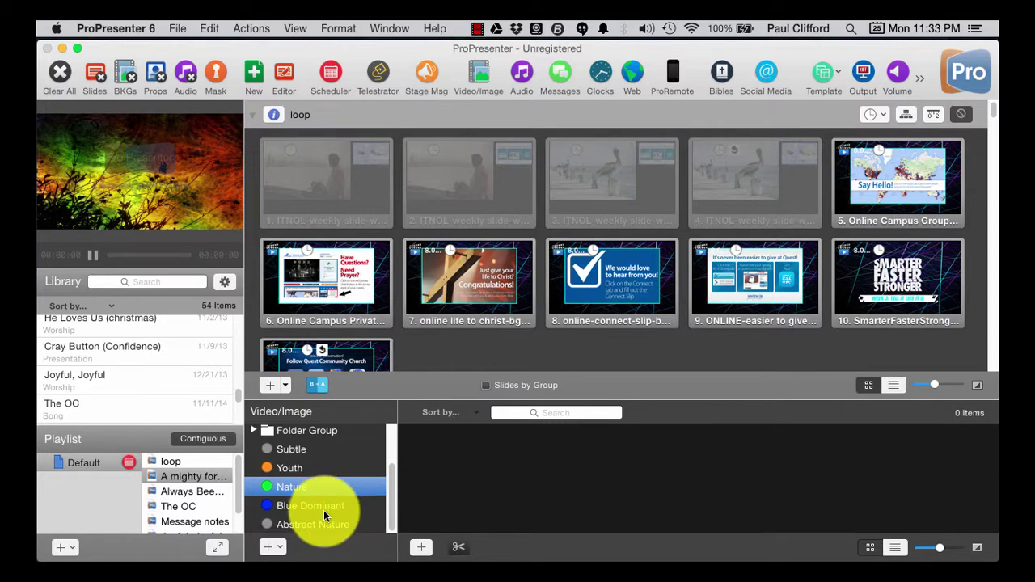